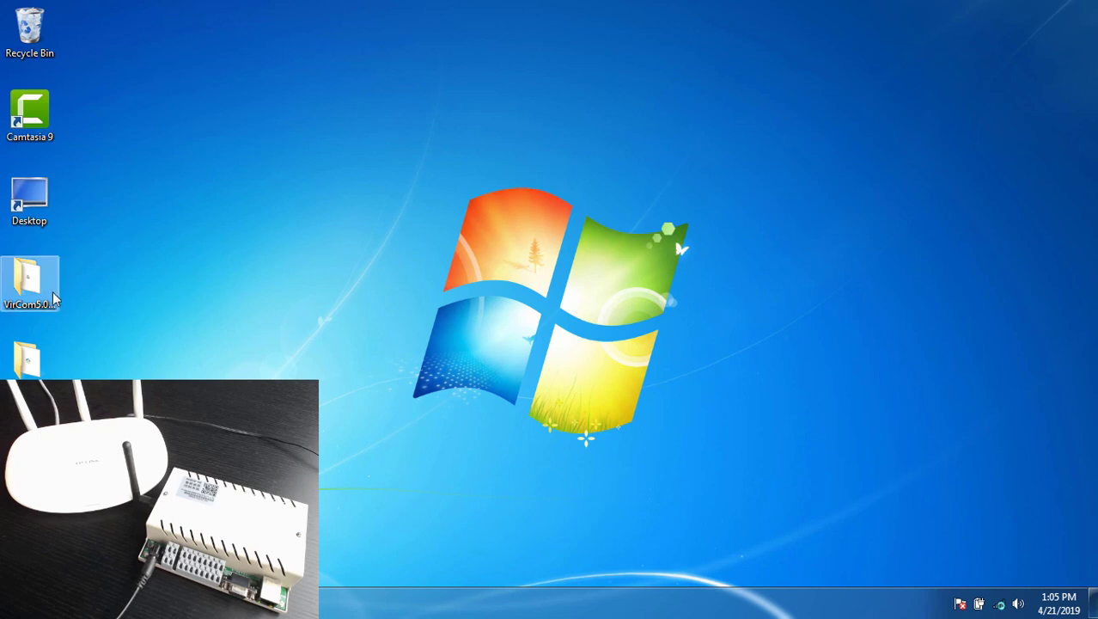
Launch VirCom5.08_en from the VirCom5.0 desktop folder and move the folder window out of the way.
double_click(52, 297)
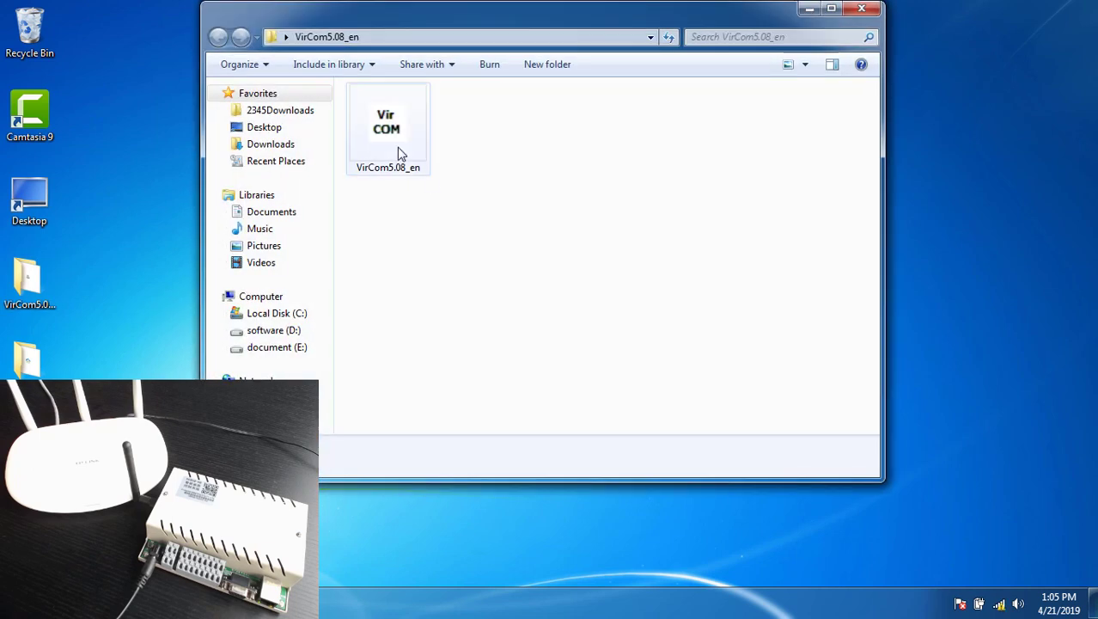
double_click(397, 147)
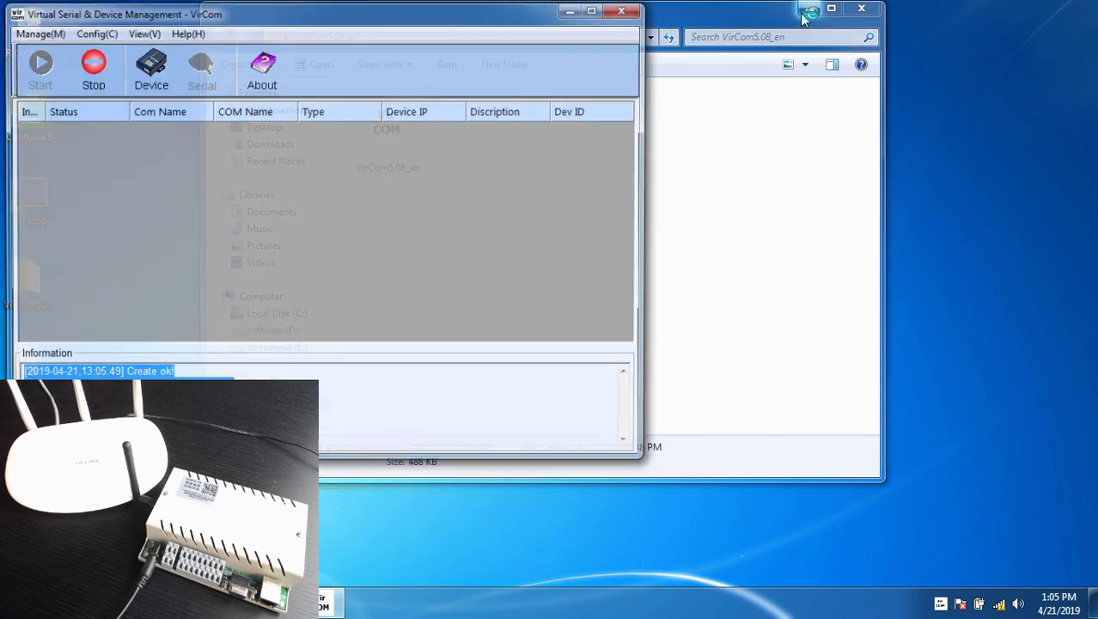
left_click(803, 17)
Auto-search for the relay at 192.168.1.254 and open its More Advanced Settings.
left_click(151, 73)
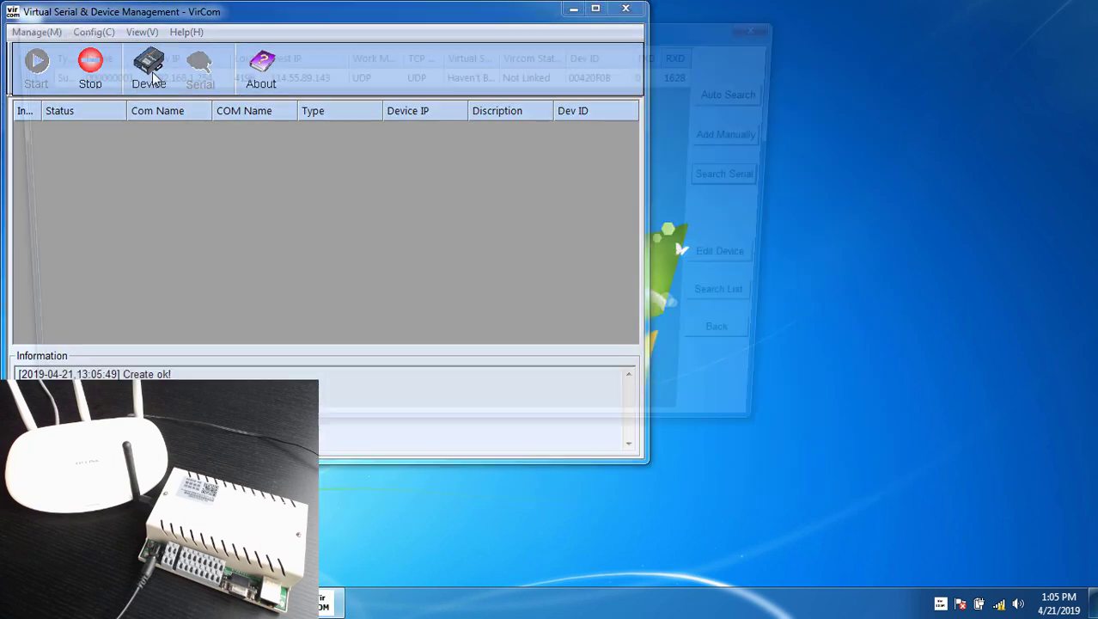
left_click(730, 100)
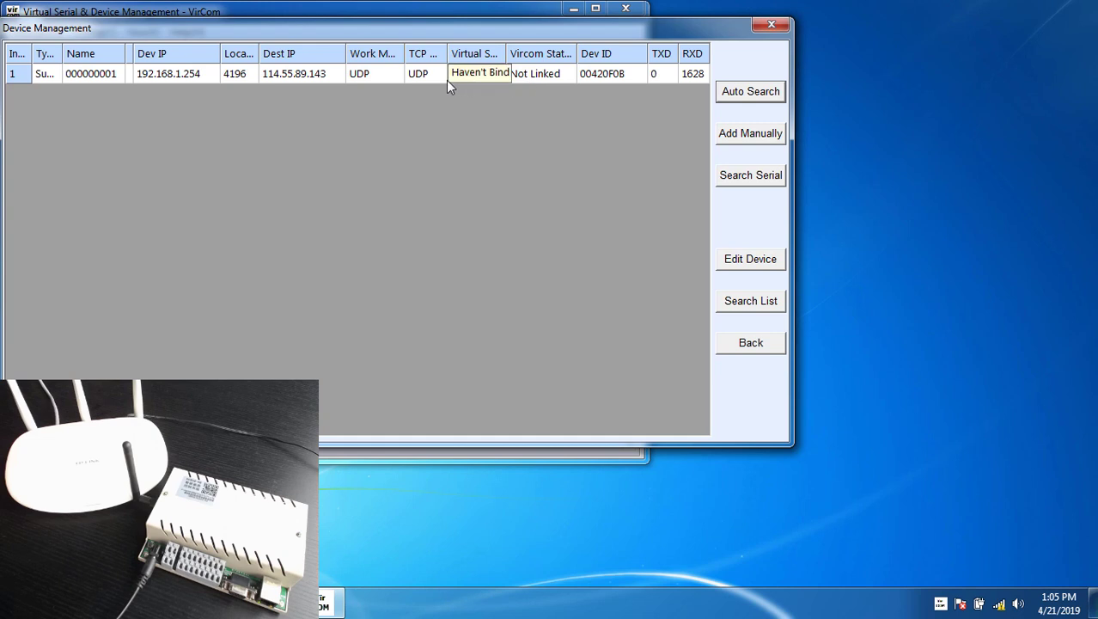
double_click(417, 75)
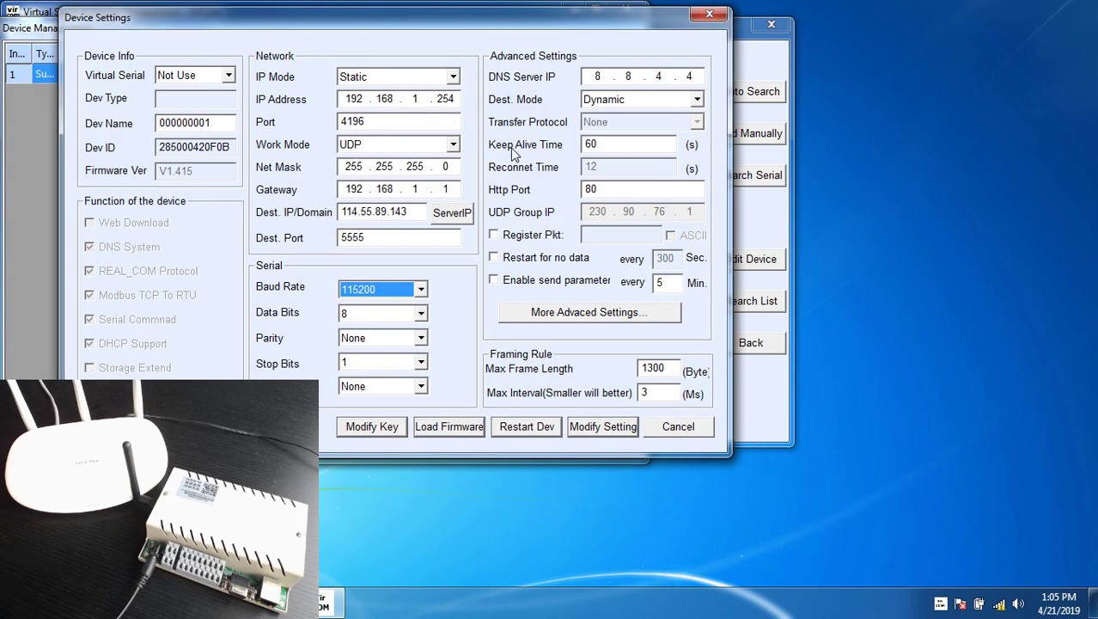
left_click(559, 314)
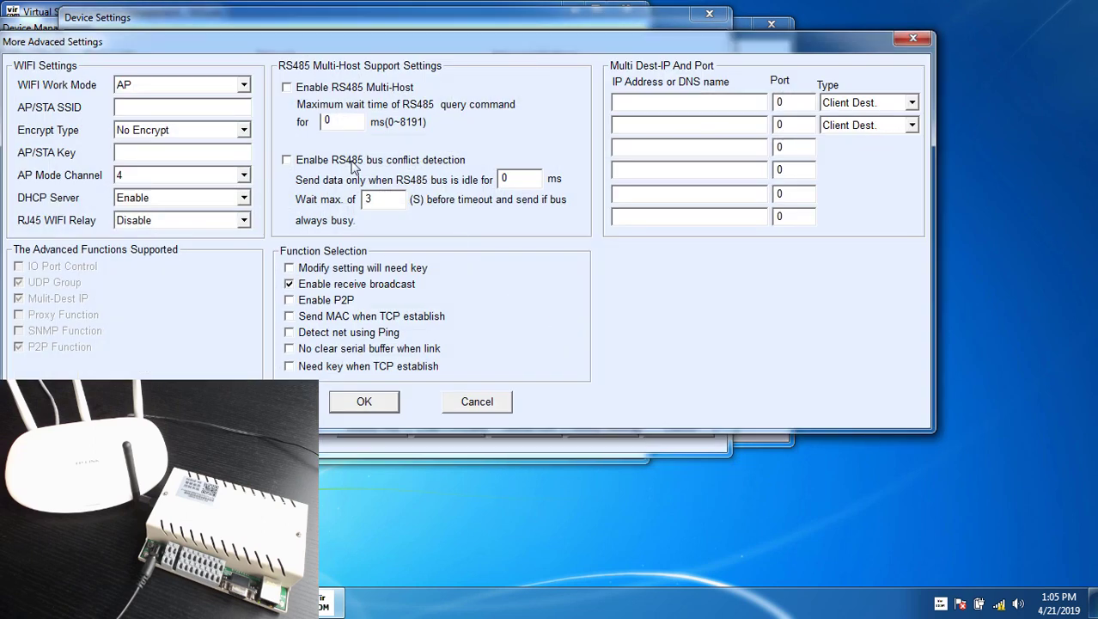
Set the Wi-Fi work mode to Station with SSID KINCONY1 and enter the Wi-Fi key.
left_click(245, 86)
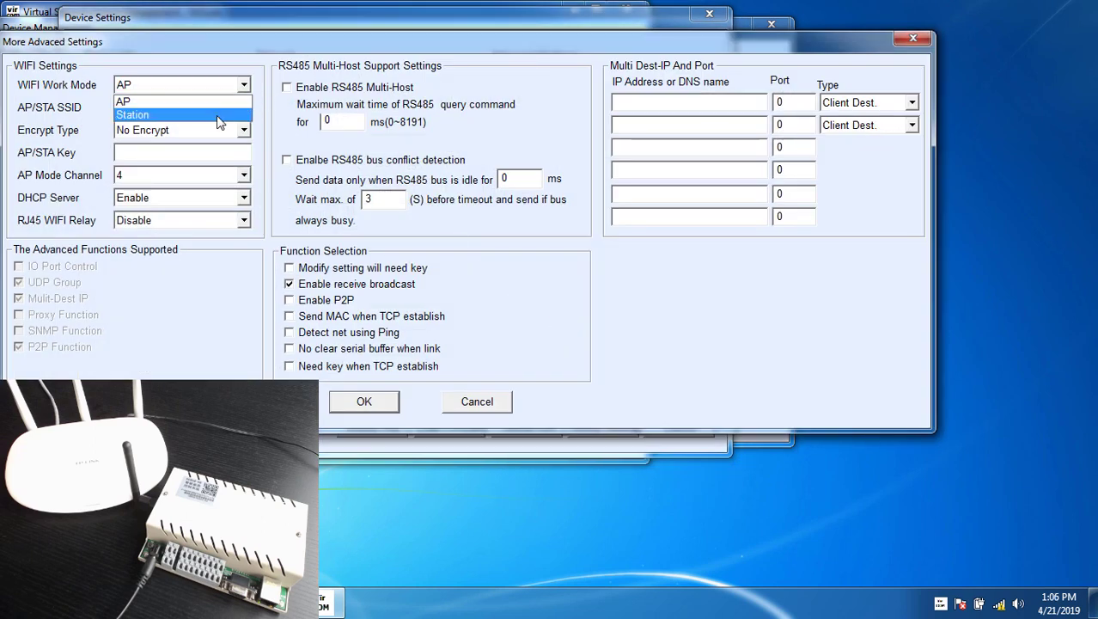
left_click(217, 117)
left_click(200, 107)
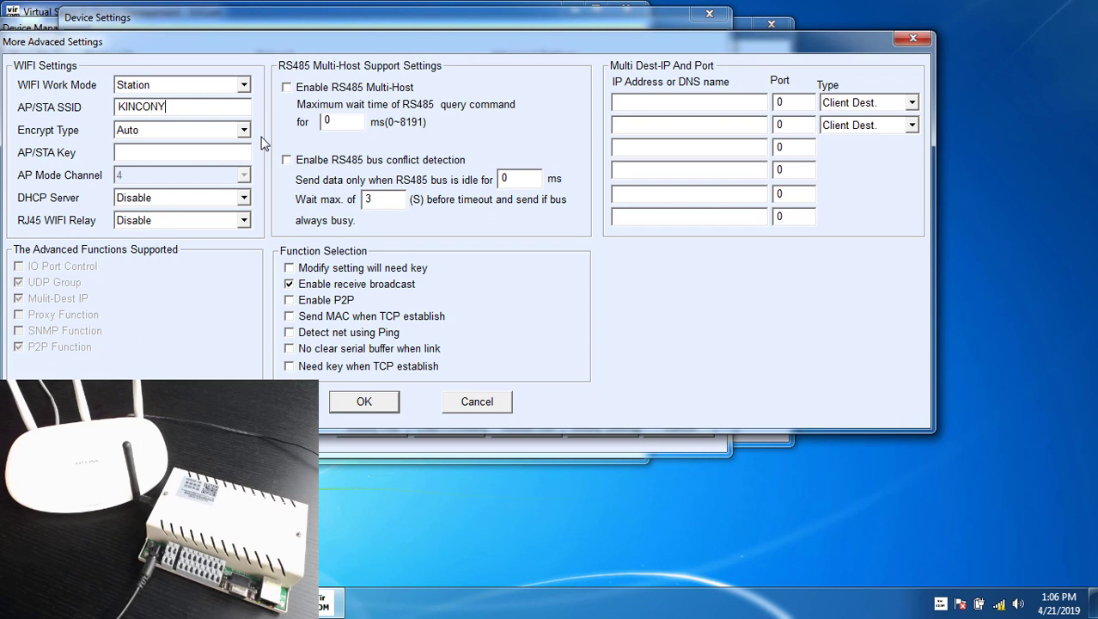
type("1")
left_click(214, 153)
Check the KINCONY1 network name against the Windows wireless network list.
double_click(206, 107)
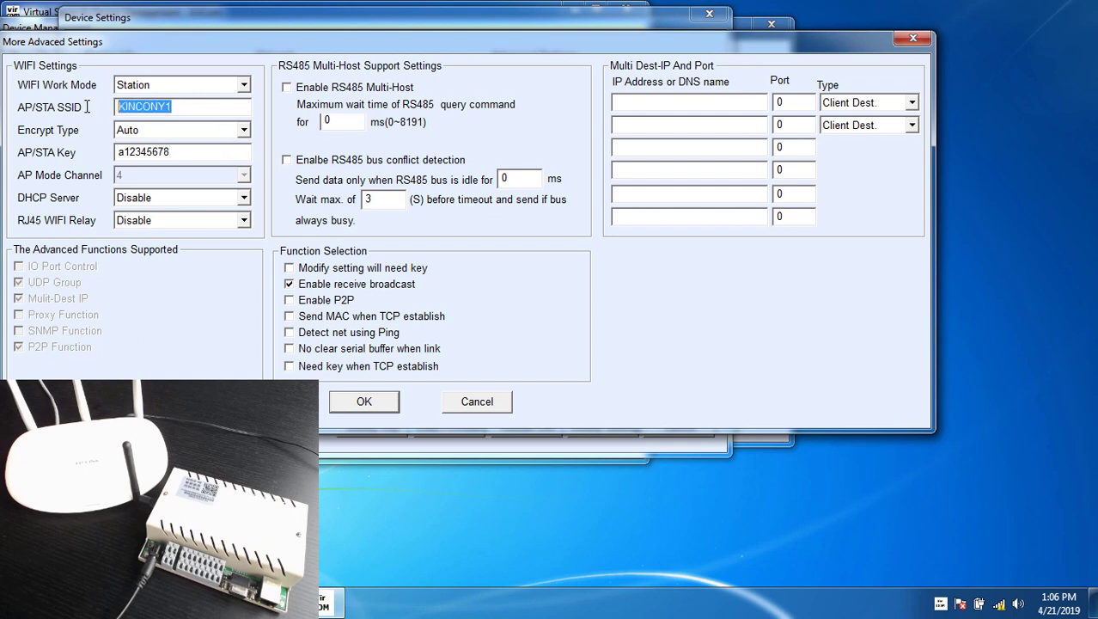
left_click(1002, 606)
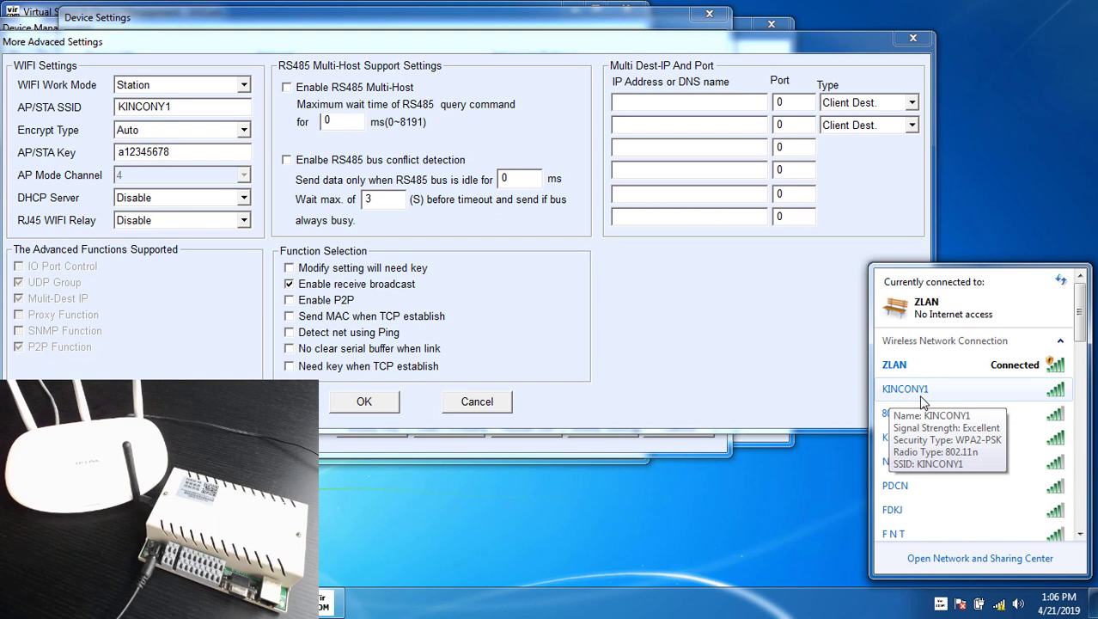
left_click(370, 408)
Accept the Wi-Fi settings, switch IP mode to DHCP, and save the settings to the device.
left_click(366, 402)
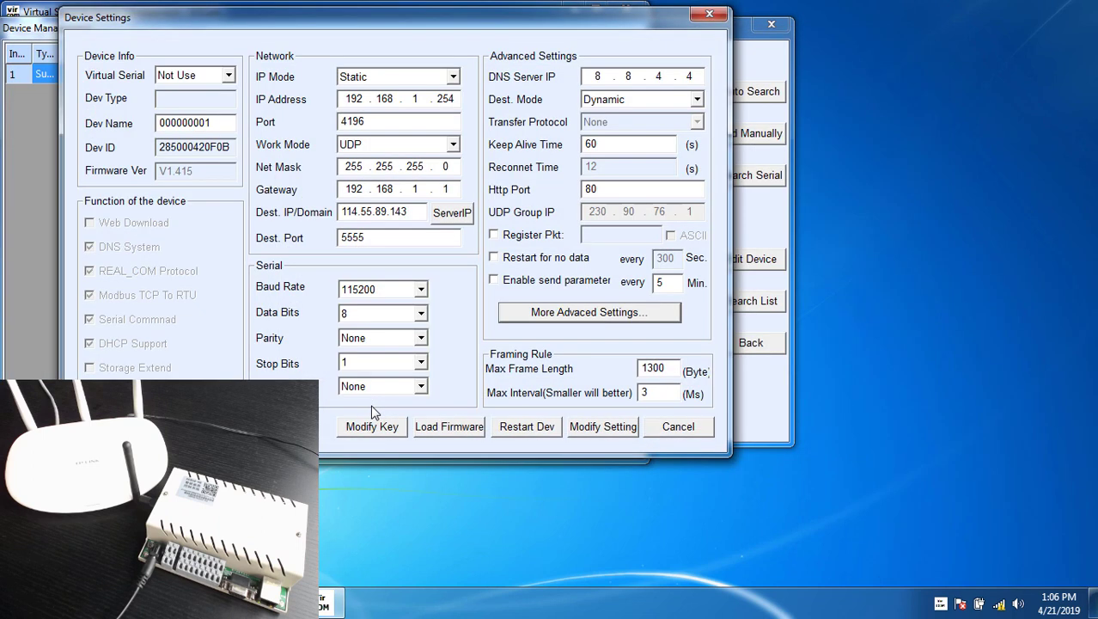
left_click(451, 78)
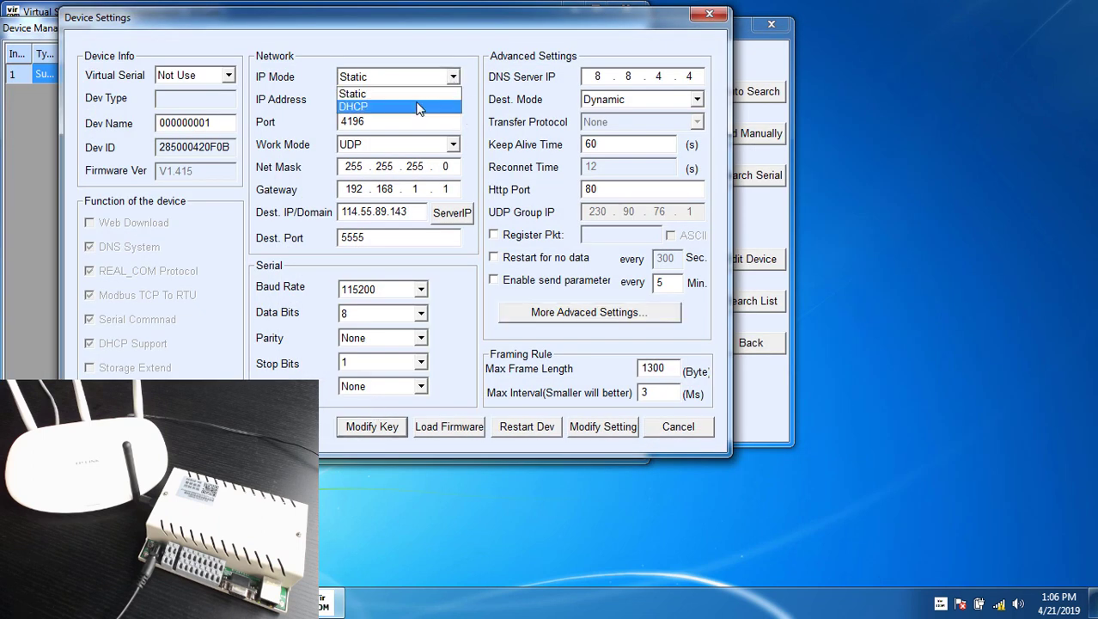
left_click(415, 107)
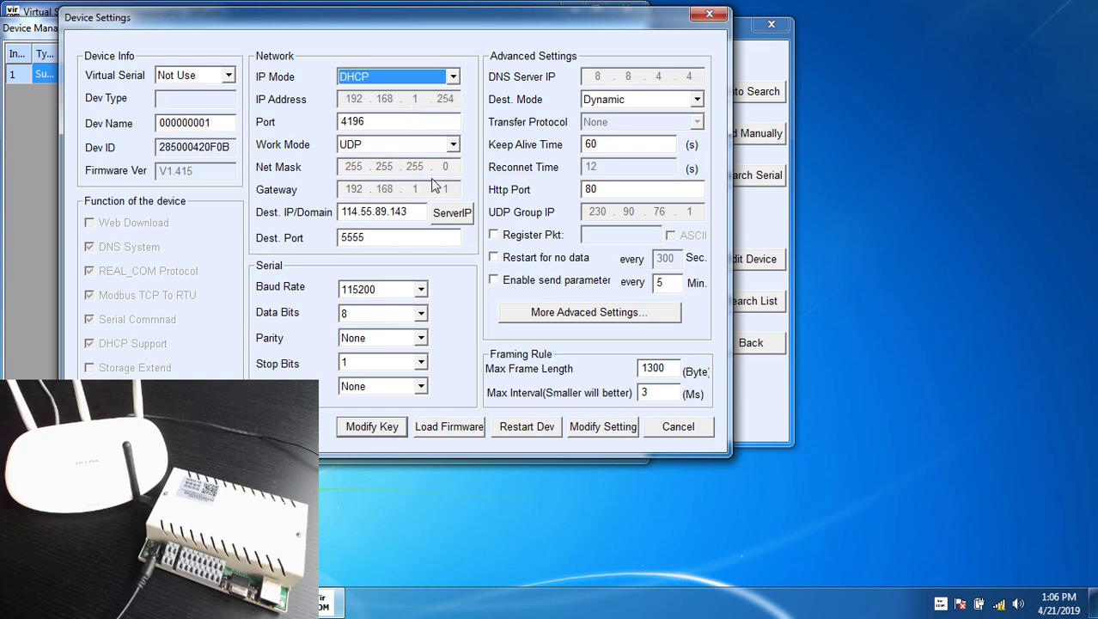
left_click(590, 429)
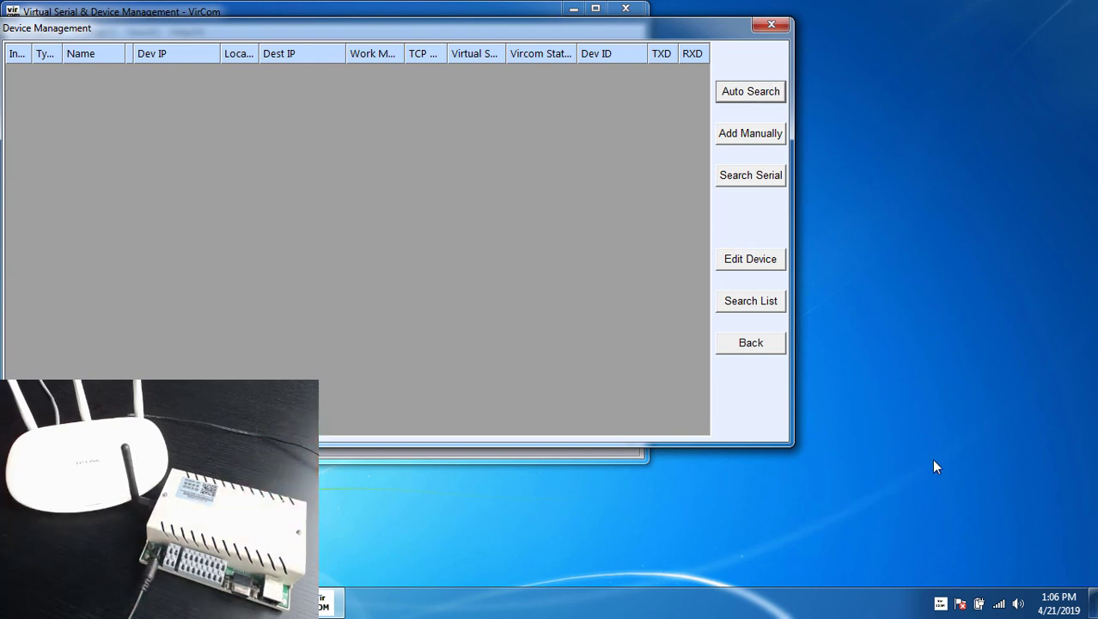
Confirm in the Windows wireless list that the PC is connected to KINCONY1.
left_click(999, 603)
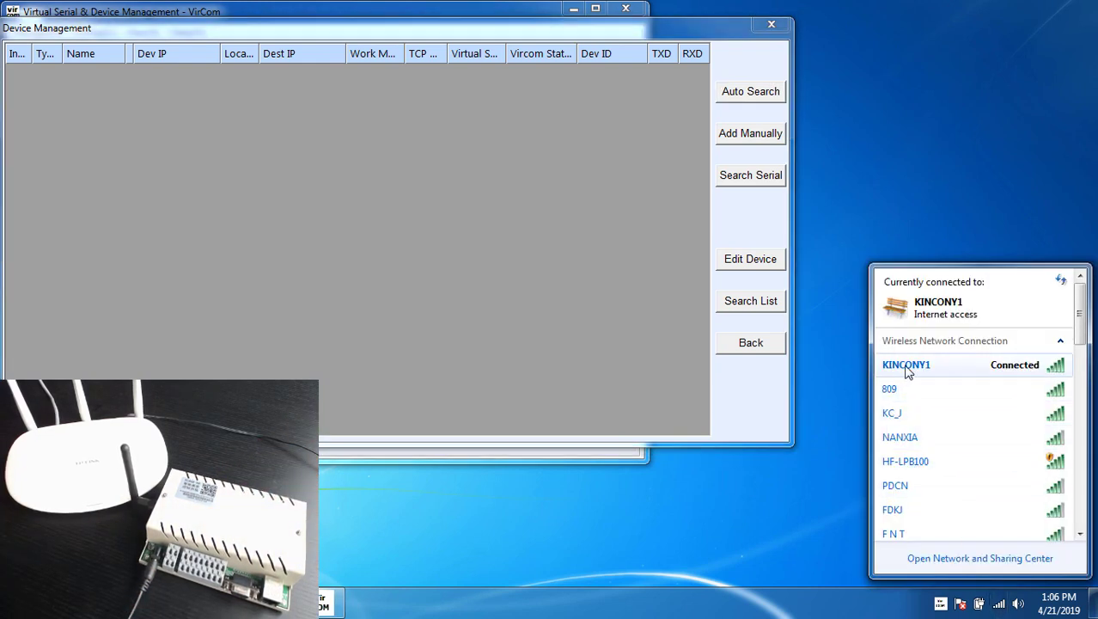
mouse_move(909, 371)
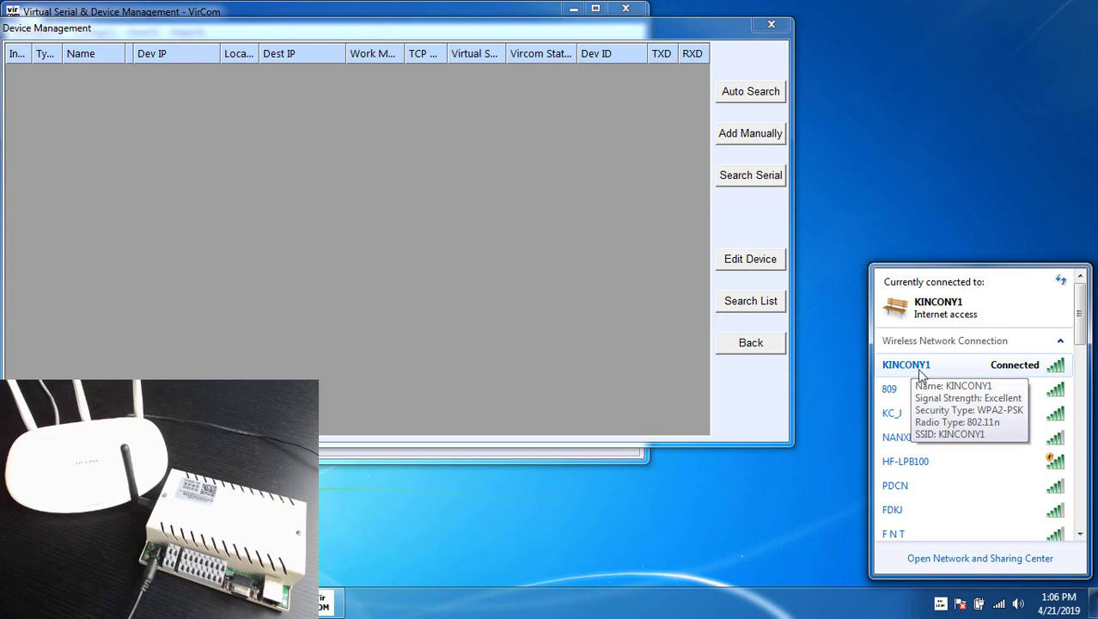
Re-search and open the settings of the relay now found at 192.168.123.75.
left_click(746, 99)
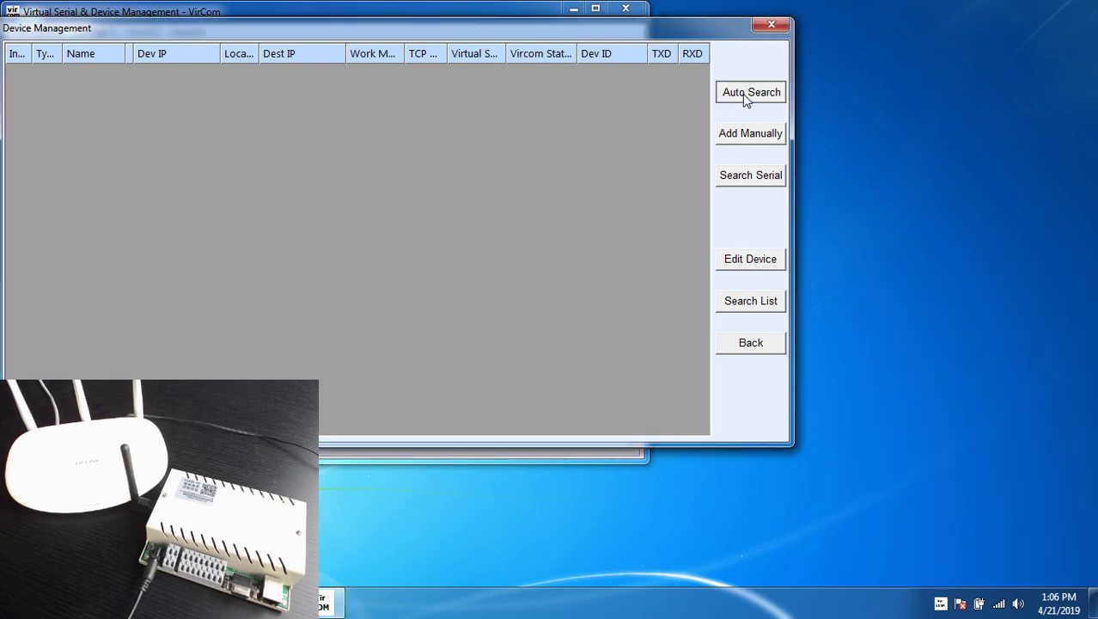
left_click(746, 99)
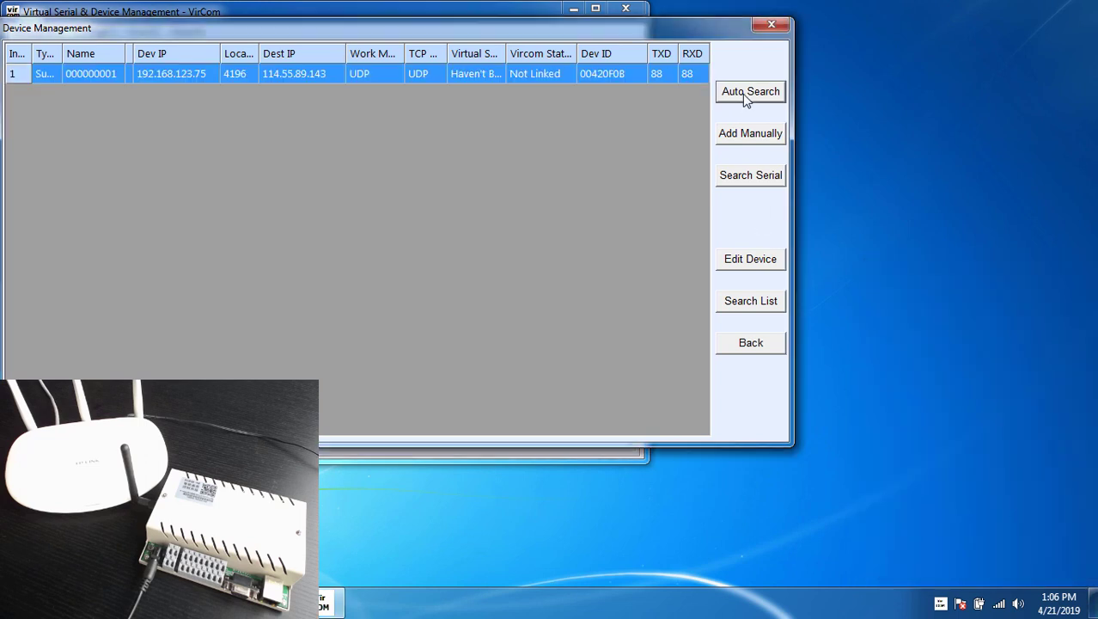
double_click(215, 77)
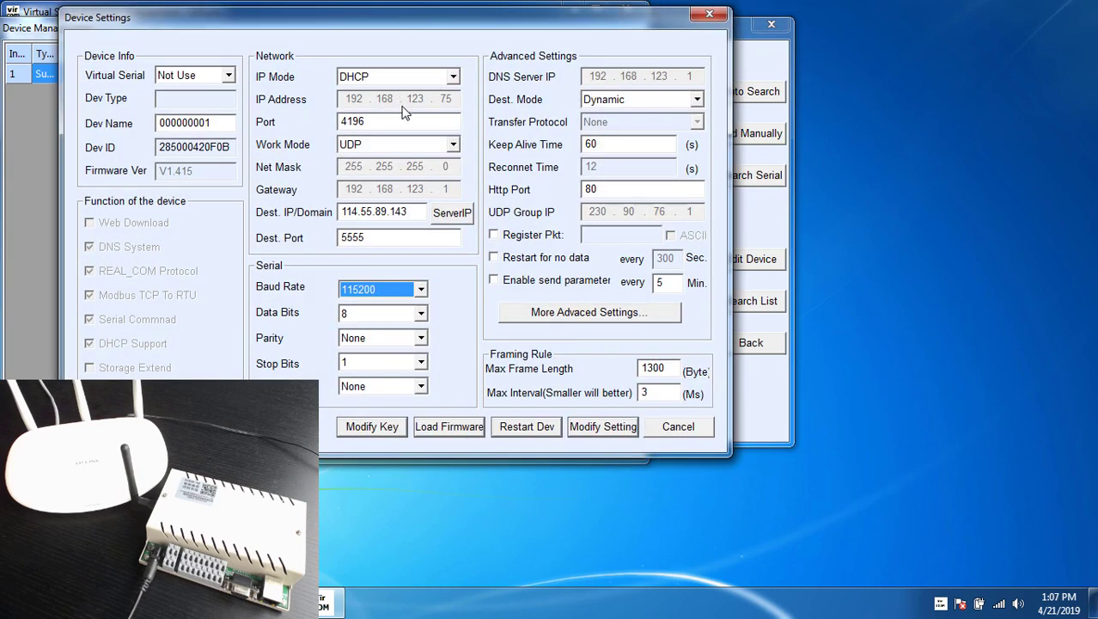
Review the advanced Wi-Fi settings without changes, then bring up the Work Mode choices.
left_click(556, 314)
left_click(474, 402)
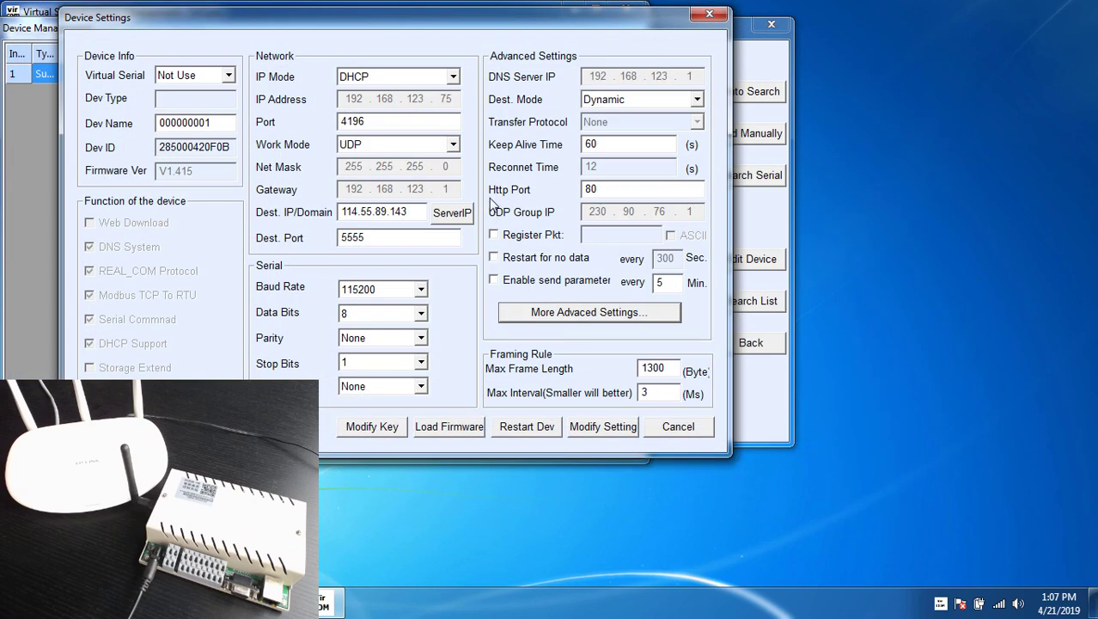
left_click(453, 145)
scroll(439, 167, "up", 1)
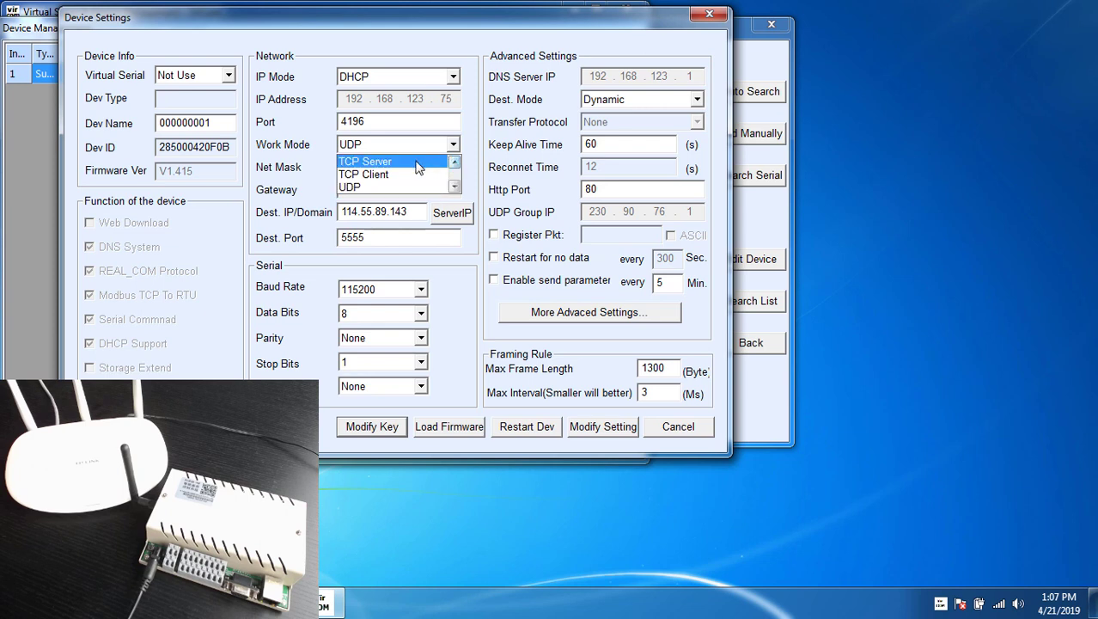
Save TCP Server work mode to the board, re-search to verify it, then close the list.
left_click(419, 167)
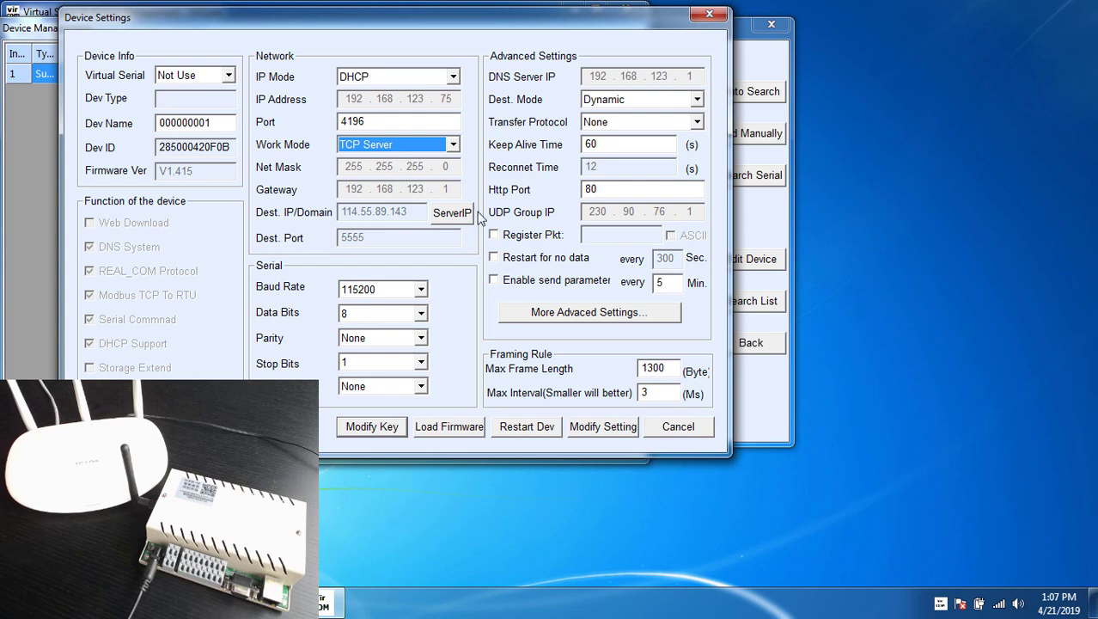
left_click(603, 426)
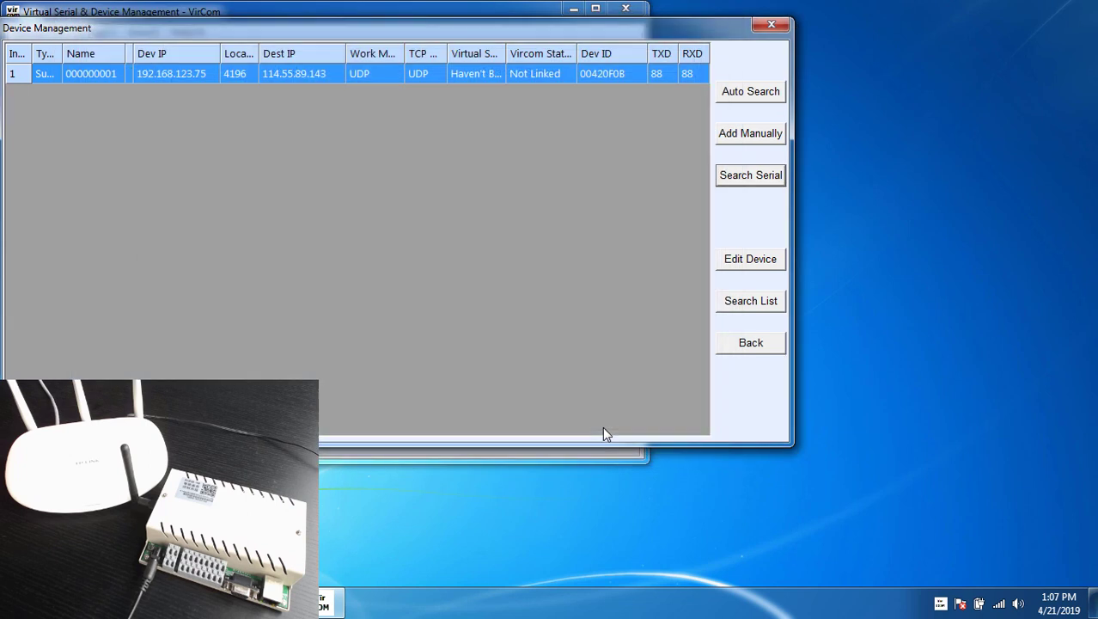
left_click(745, 98)
left_click(745, 99)
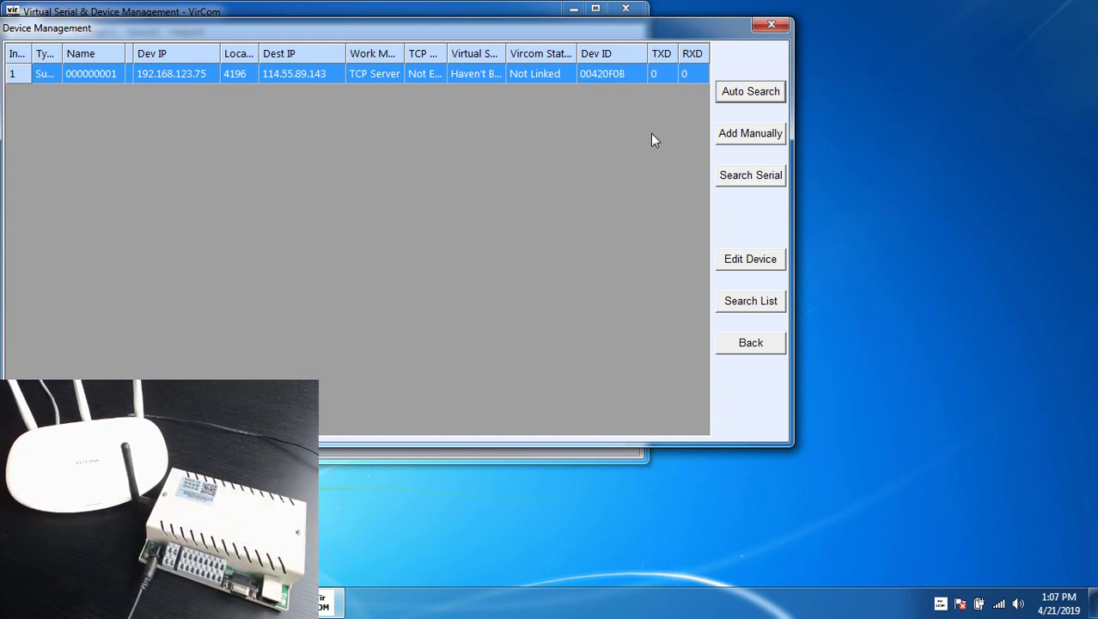
left_click(750, 94)
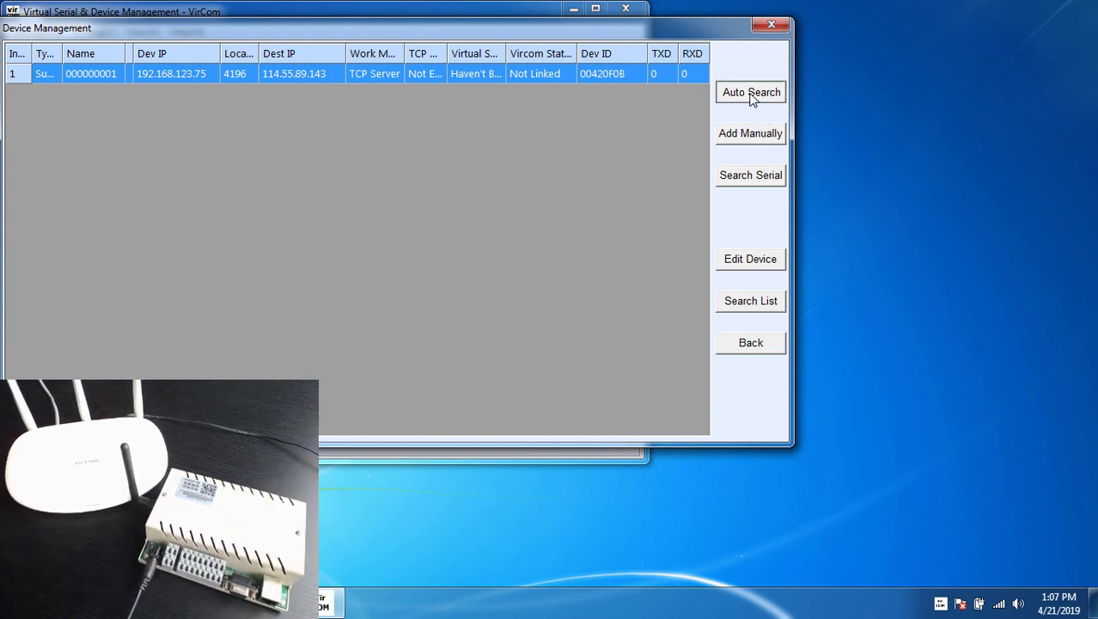
left_click(747, 97)
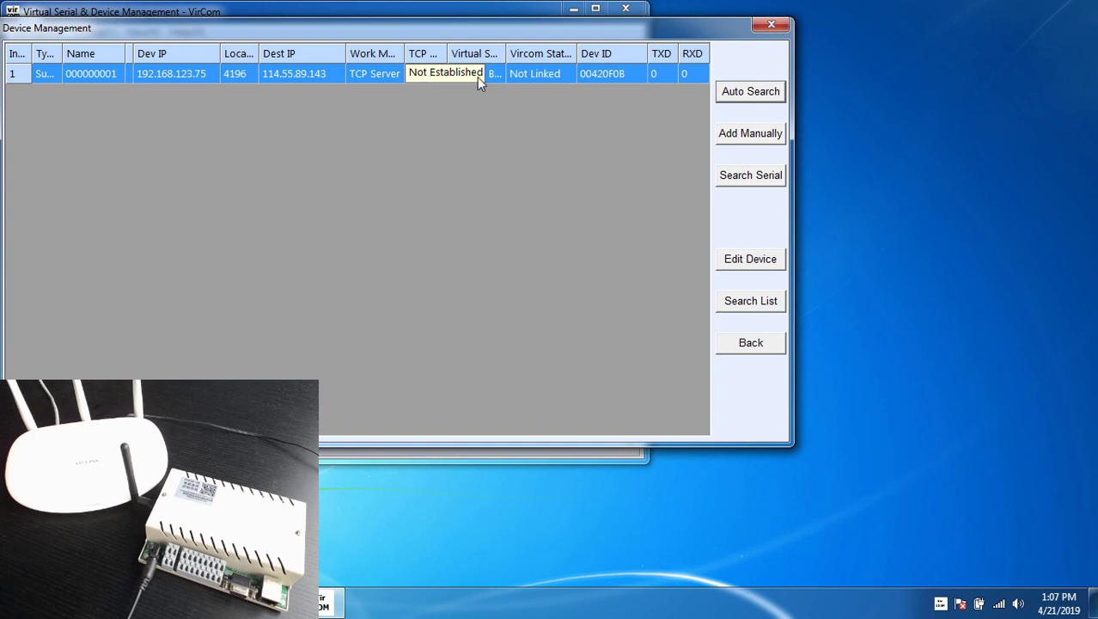
left_click(771, 24)
Close VirCom and launch the 32 relay demo from the relay folder, dismissing the no-serial notice.
left_click(626, 10)
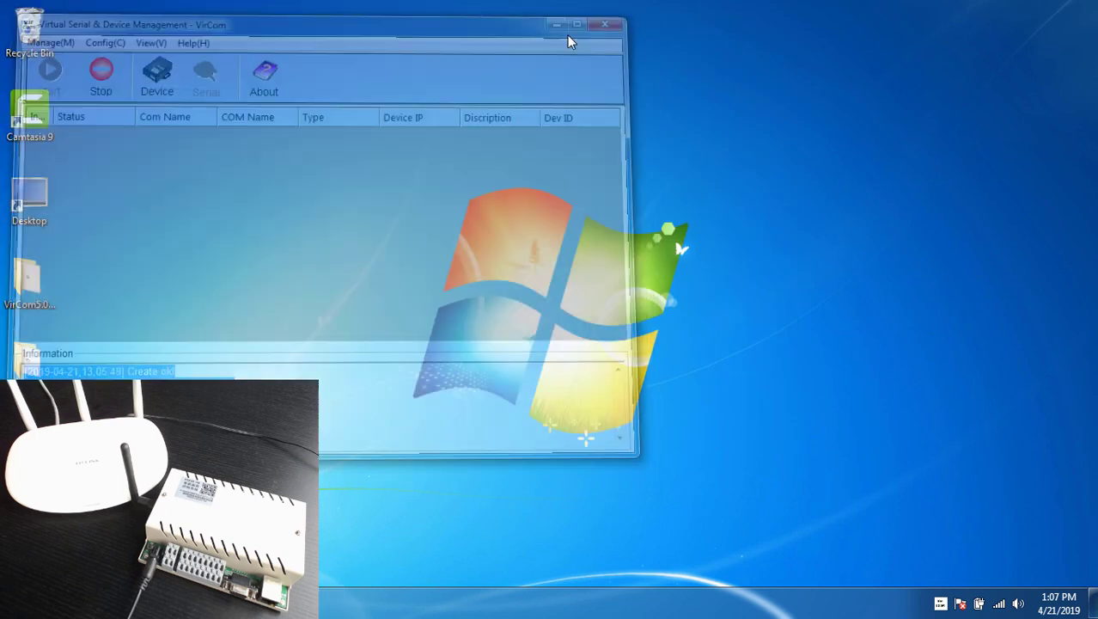
double_click(34, 365)
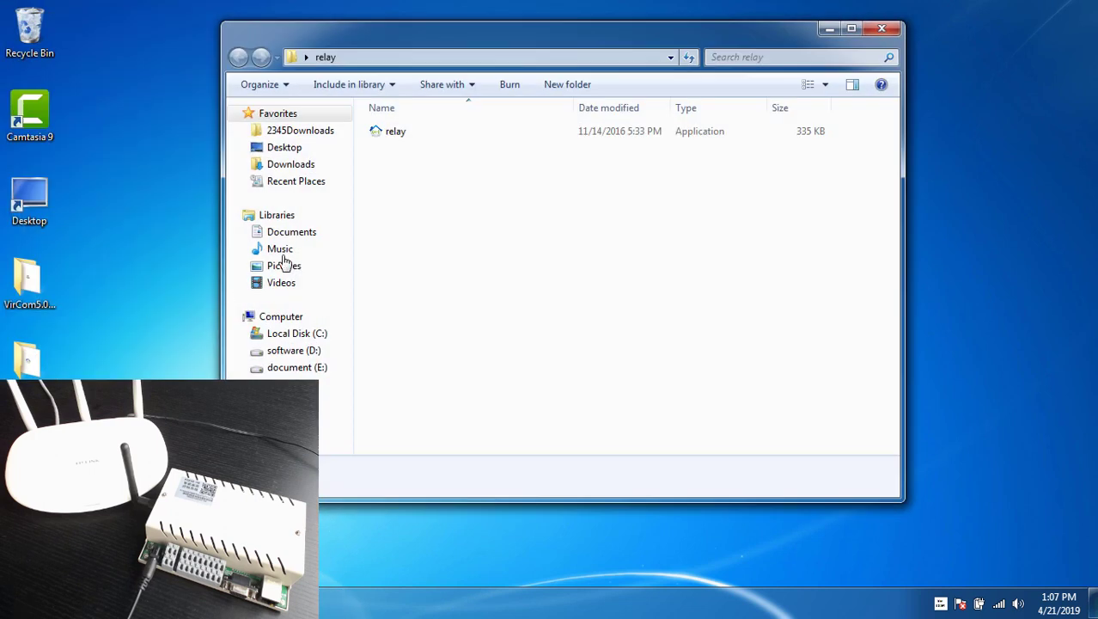
left_click(385, 141)
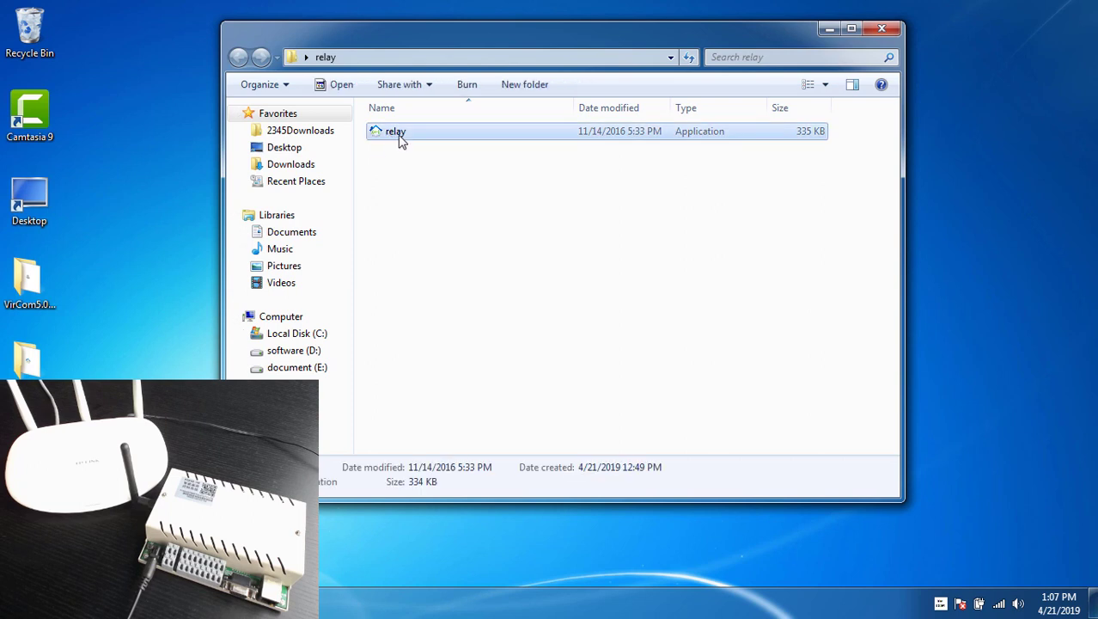
double_click(399, 140)
left_click(568, 349)
left_click(829, 28)
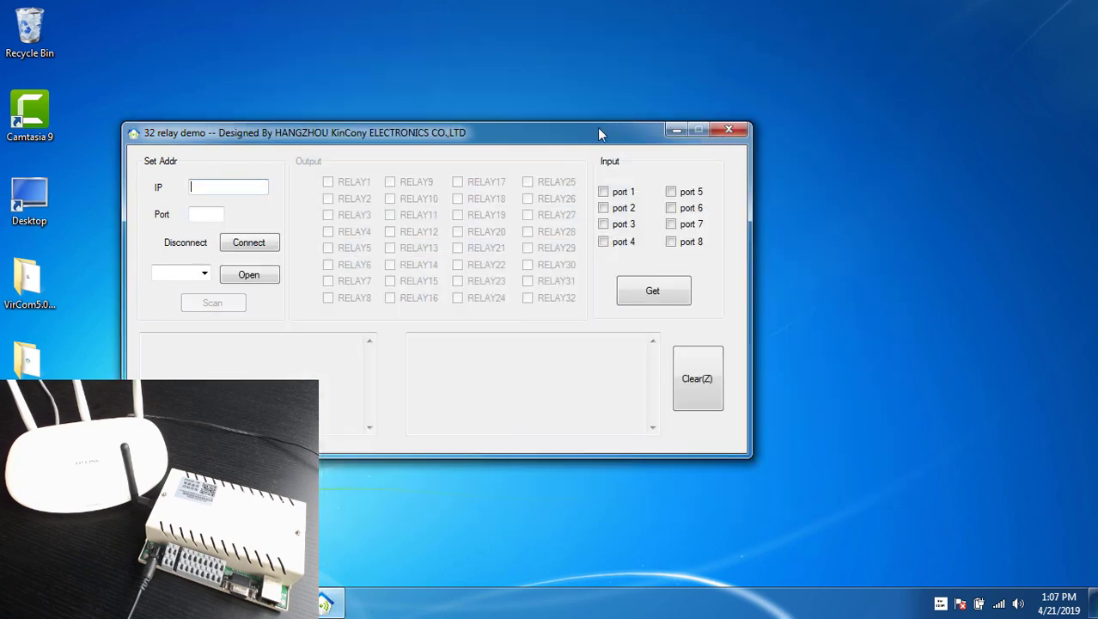
Bring VirCom back alongside the relay demo and reopen its device list.
left_click_drag(589, 131, 977, 15)
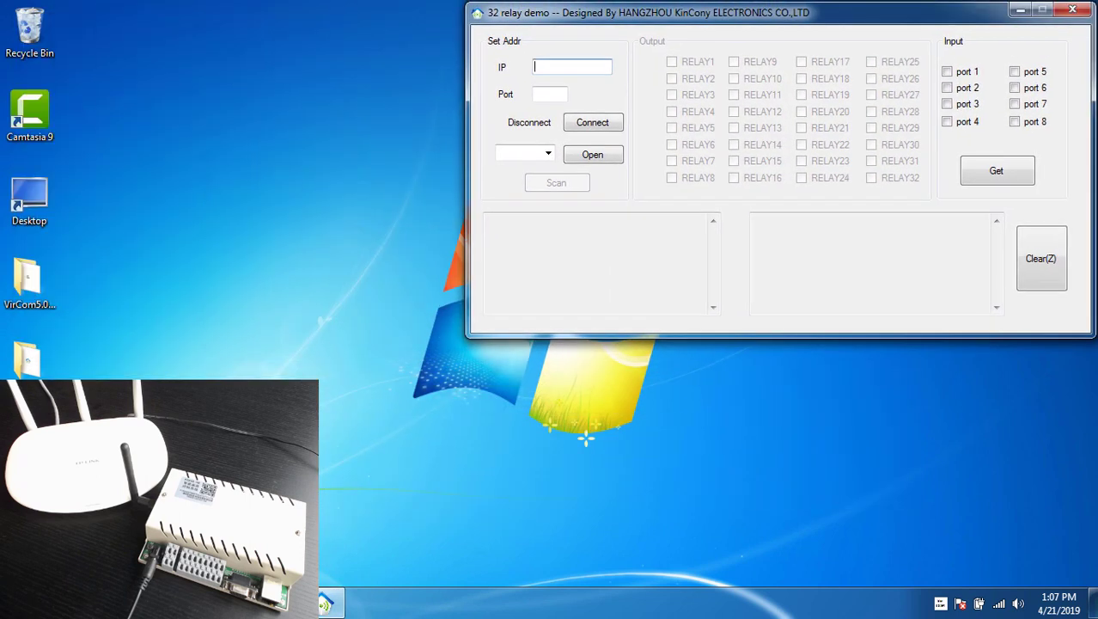
double_click(943, 606)
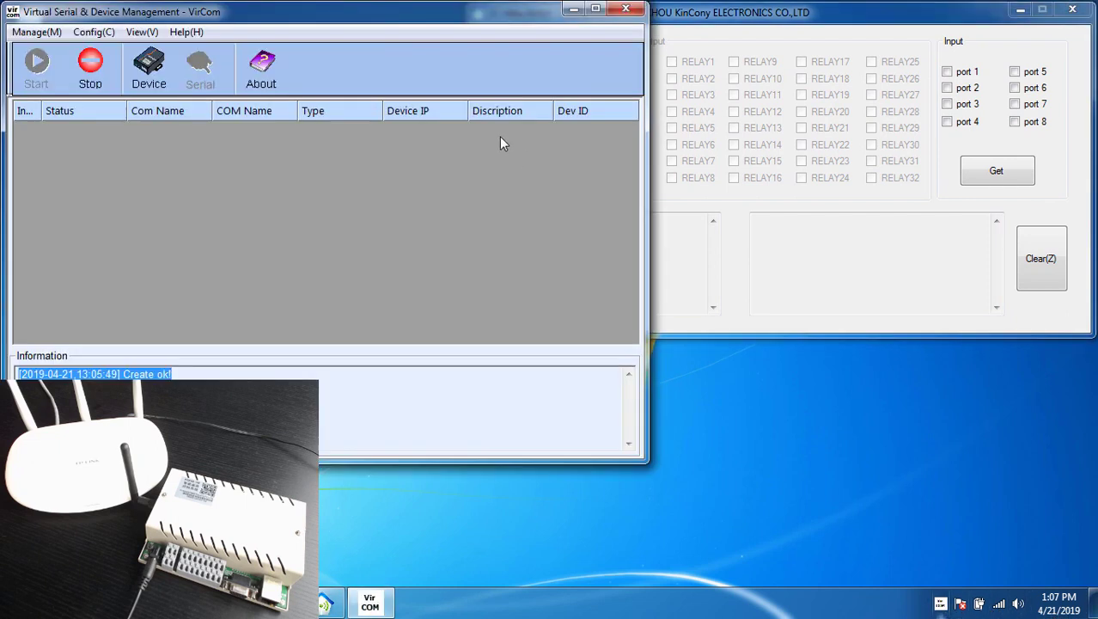
left_click_drag(404, 19, 295, 21)
left_click(38, 73)
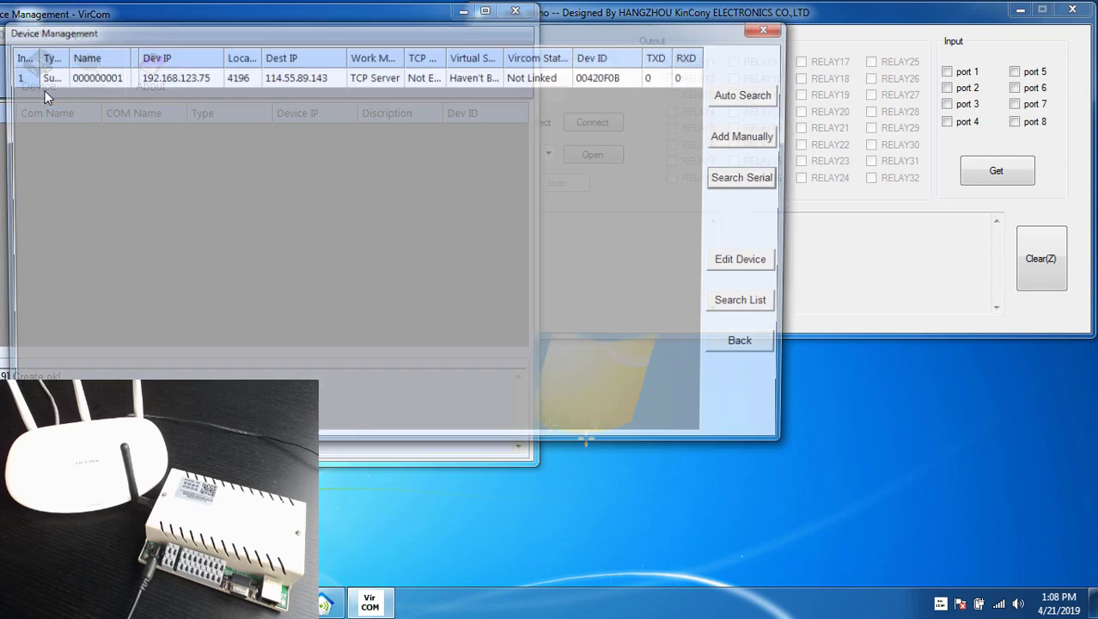
Check the board's port 4196 in its settings, cancel, and focus the relay demo's IP field.
left_click_drag(670, 17, 717, 31)
double_click(330, 94)
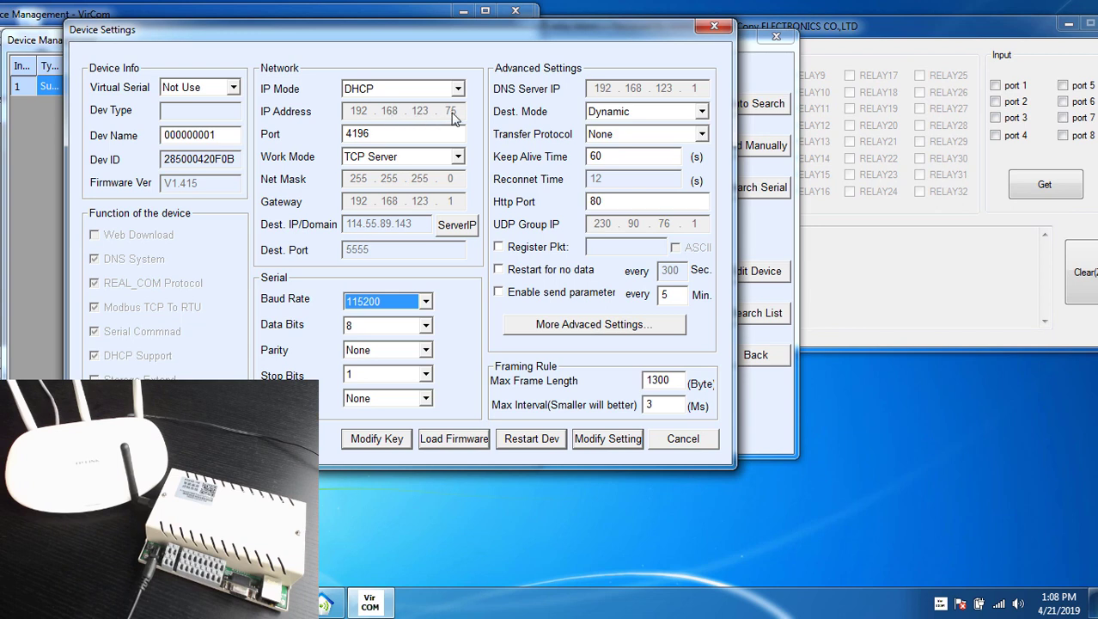
left_click_drag(389, 134, 337, 143)
left_click(684, 440)
left_click(921, 265)
left_click(600, 83)
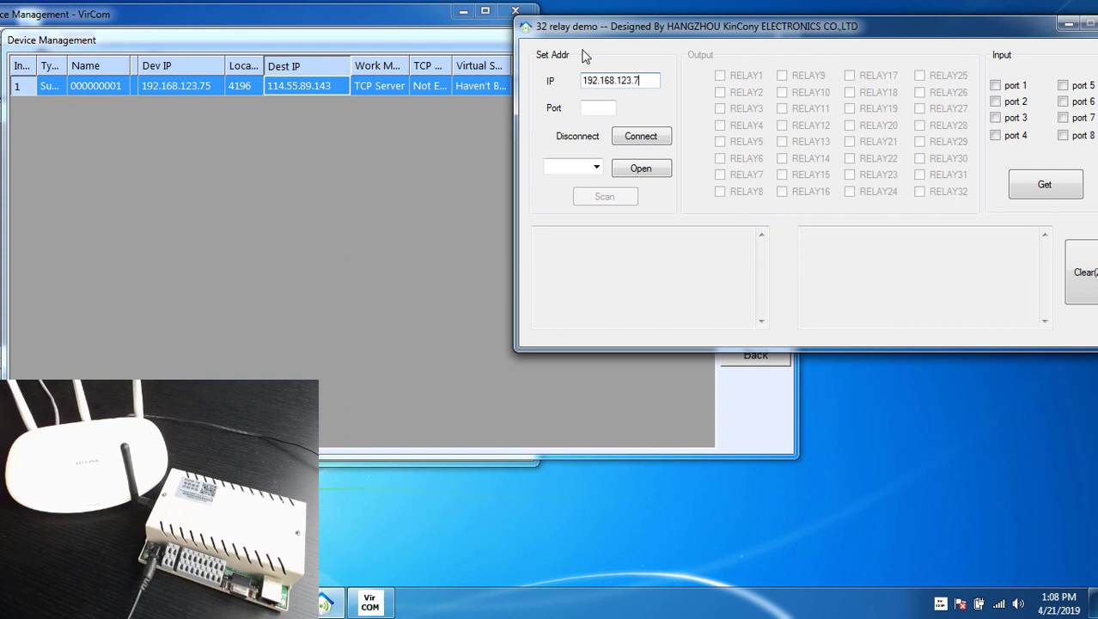
Connect the relay demo to 192.168.123.75 on port 4196.
left_click(595, 110)
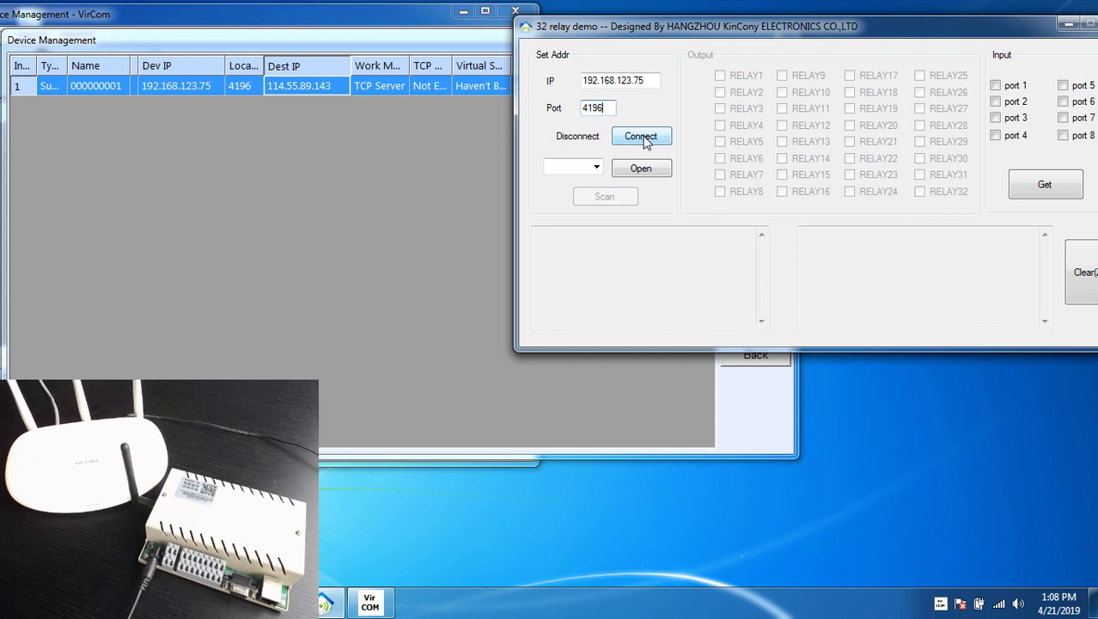
left_click(644, 139)
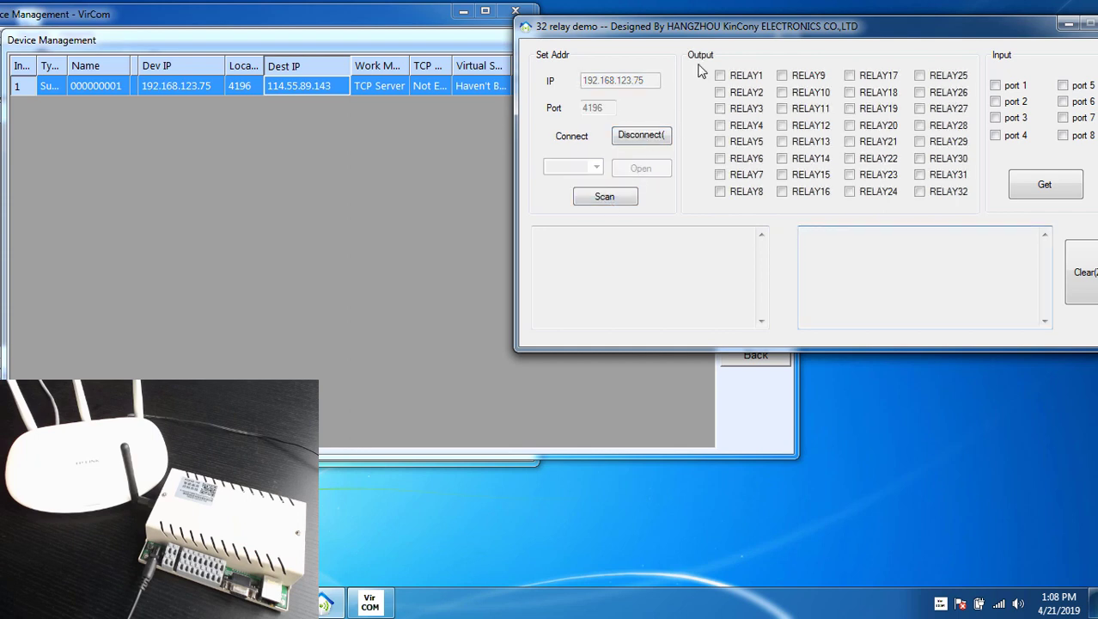
Scan the board for its 8 relay channels and switch RELAY1 through RELAY8 on.
left_click_drag(713, 31, 651, 33)
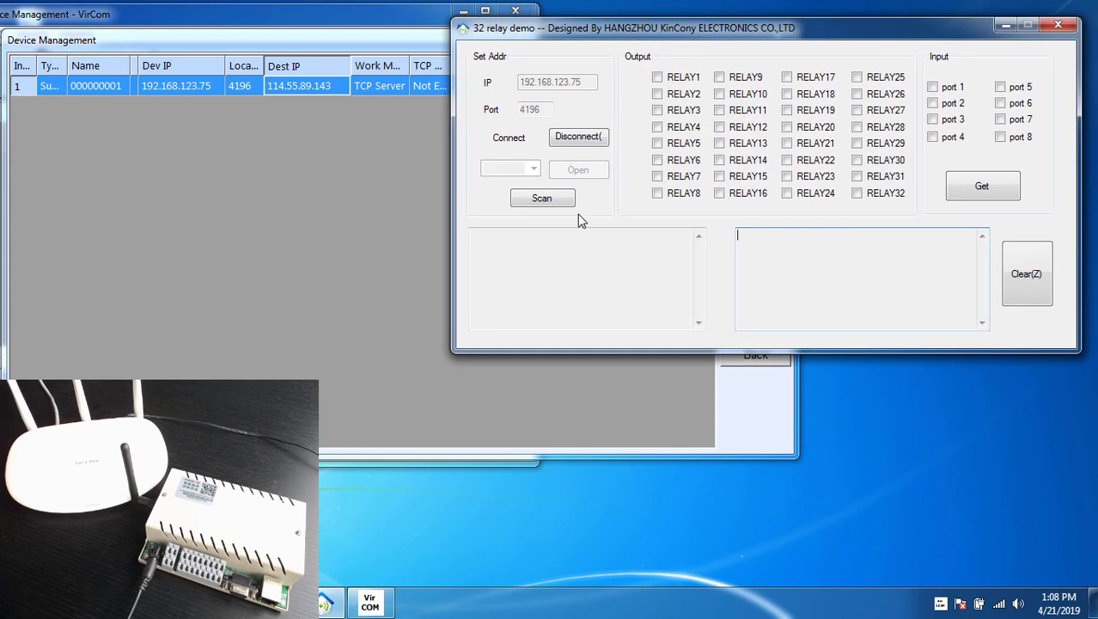
left_click(550, 199)
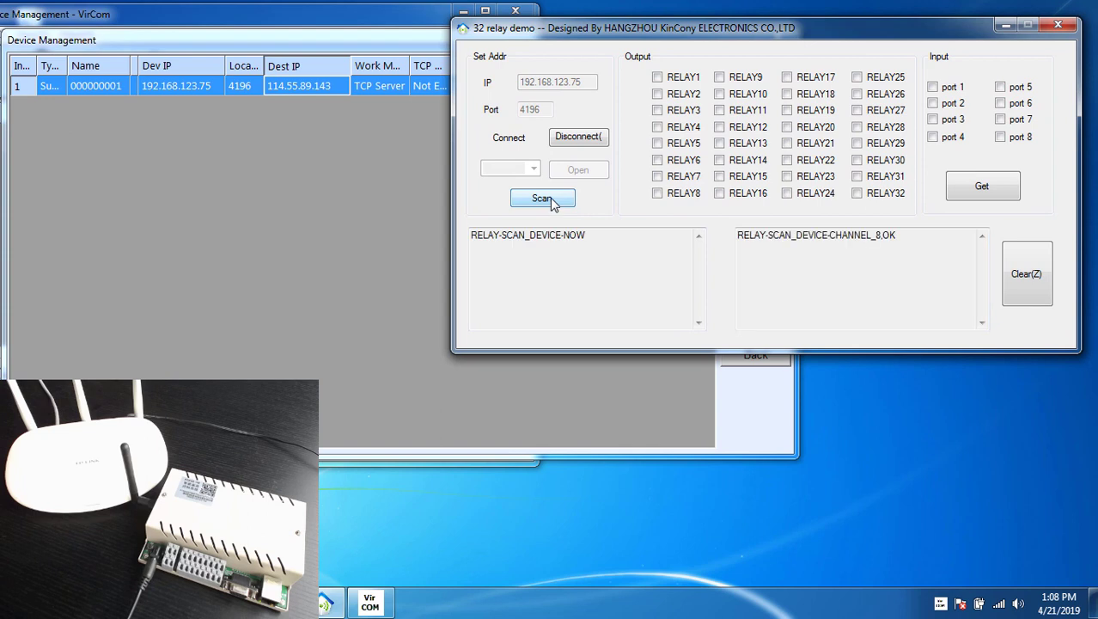
left_click(658, 78)
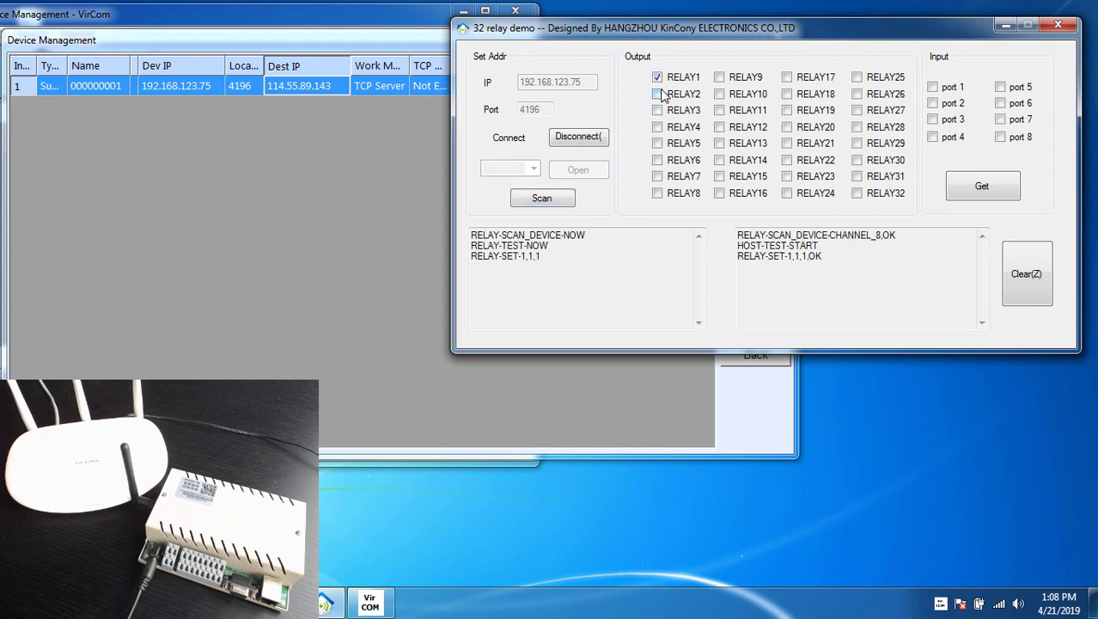
left_click(657, 93)
left_click(657, 111)
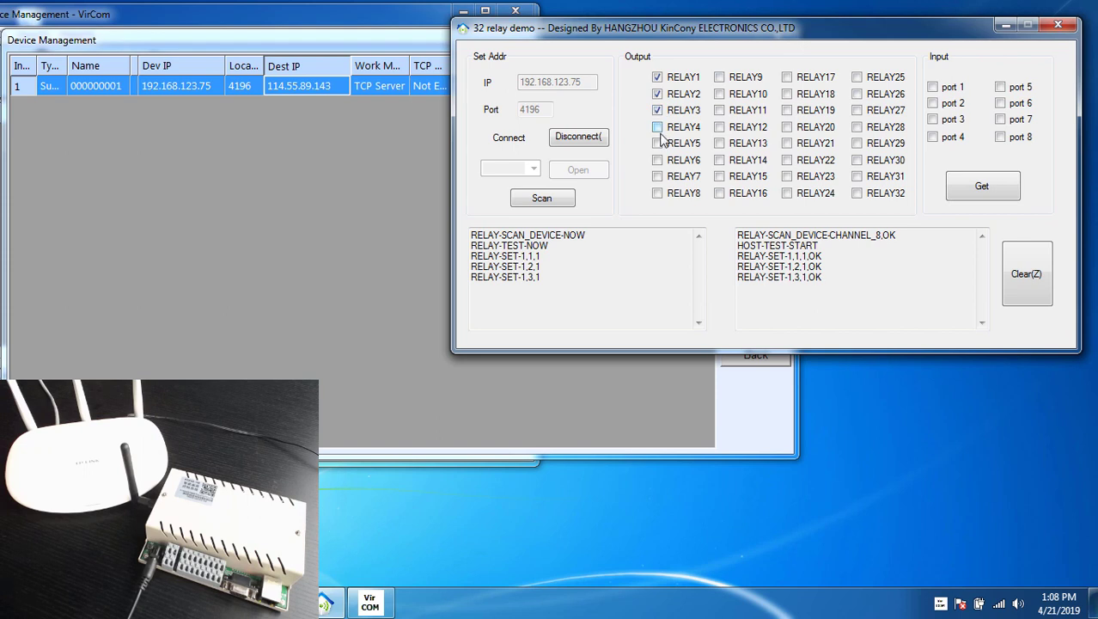
left_click(657, 128)
left_click(657, 143)
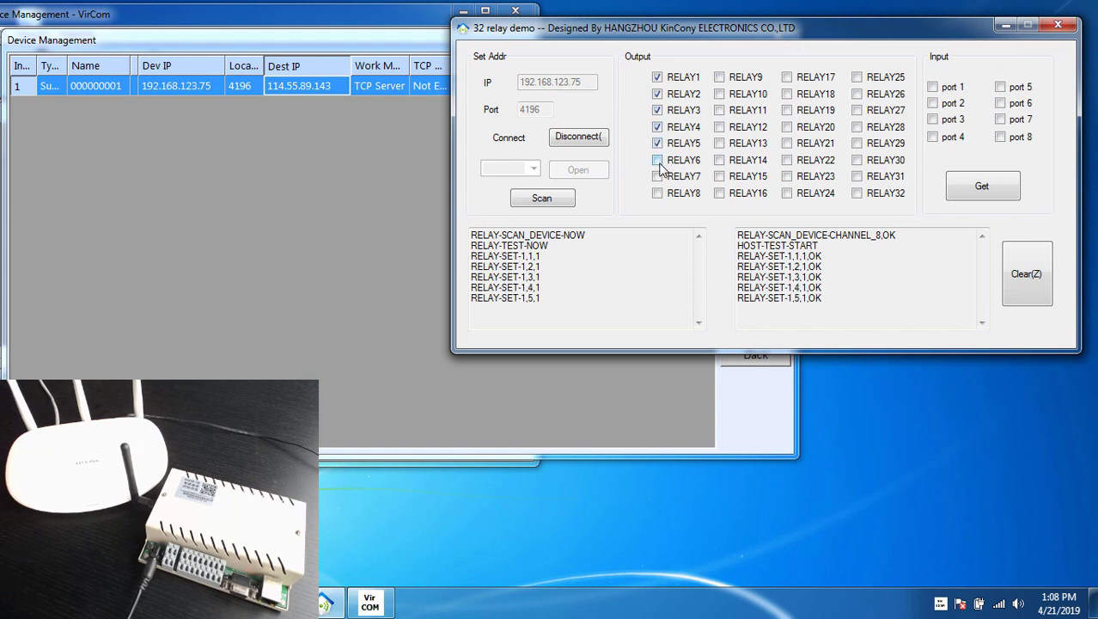
left_click(658, 160)
left_click(658, 176)
left_click(658, 194)
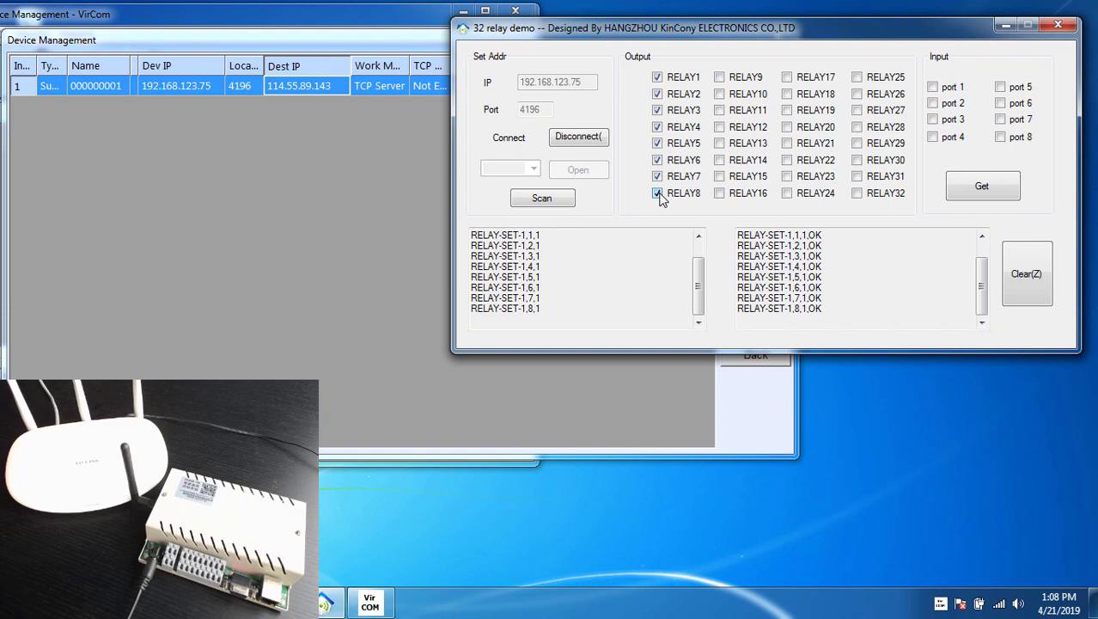
Switch the relays off in reverse order, from RELAY8 back down to RELAY1.
left_click(658, 193)
left_click(658, 176)
left_click(658, 160)
left_click(657, 143)
left_click(657, 126)
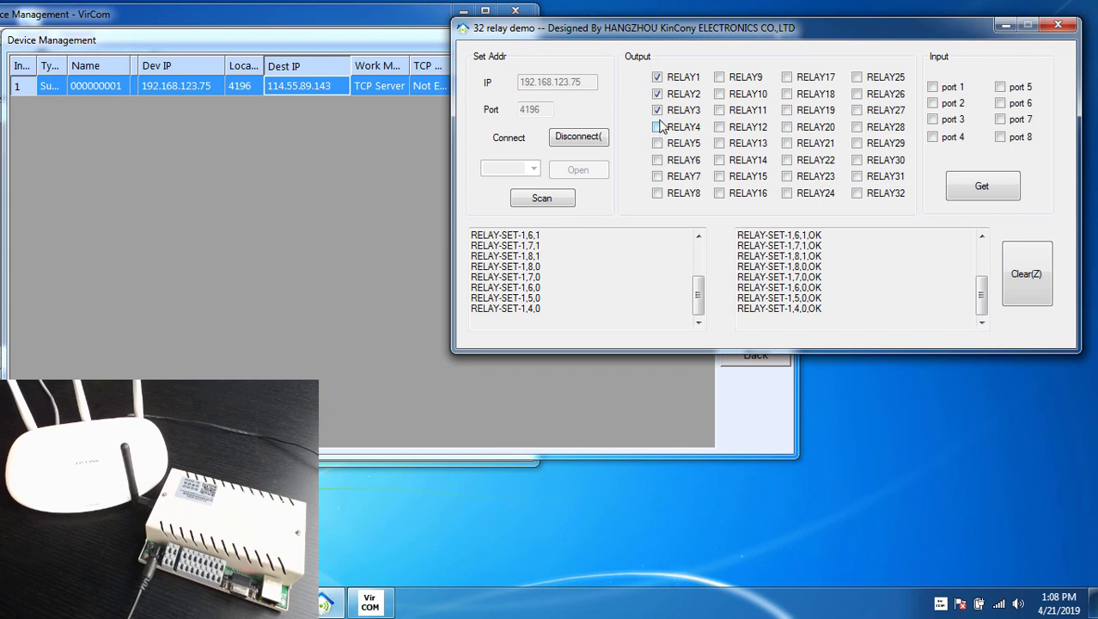
left_click(657, 110)
left_click(657, 94)
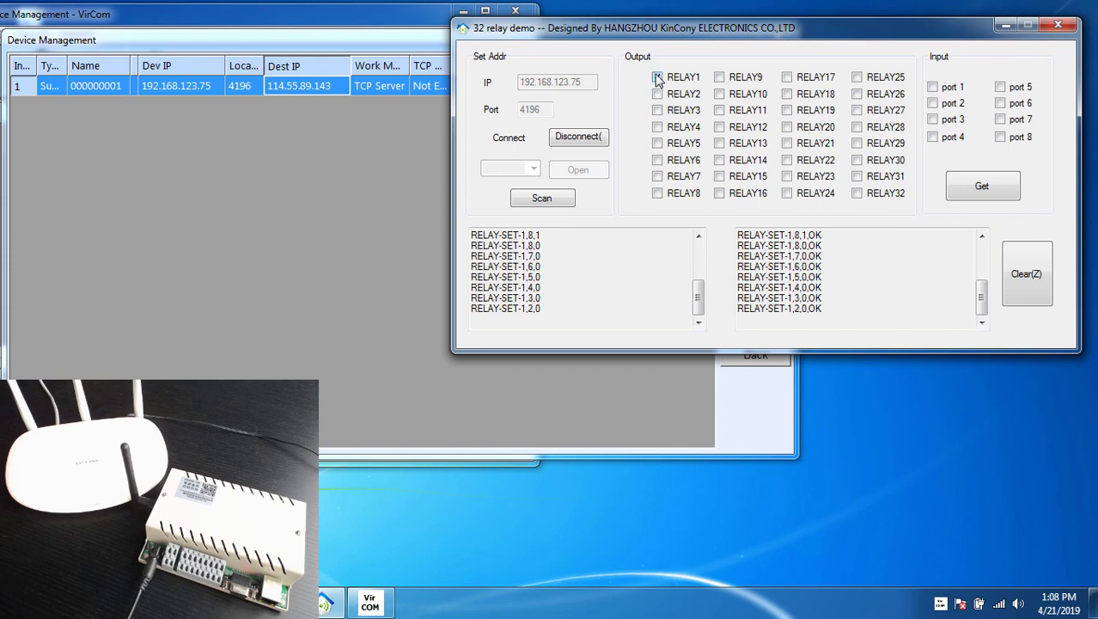